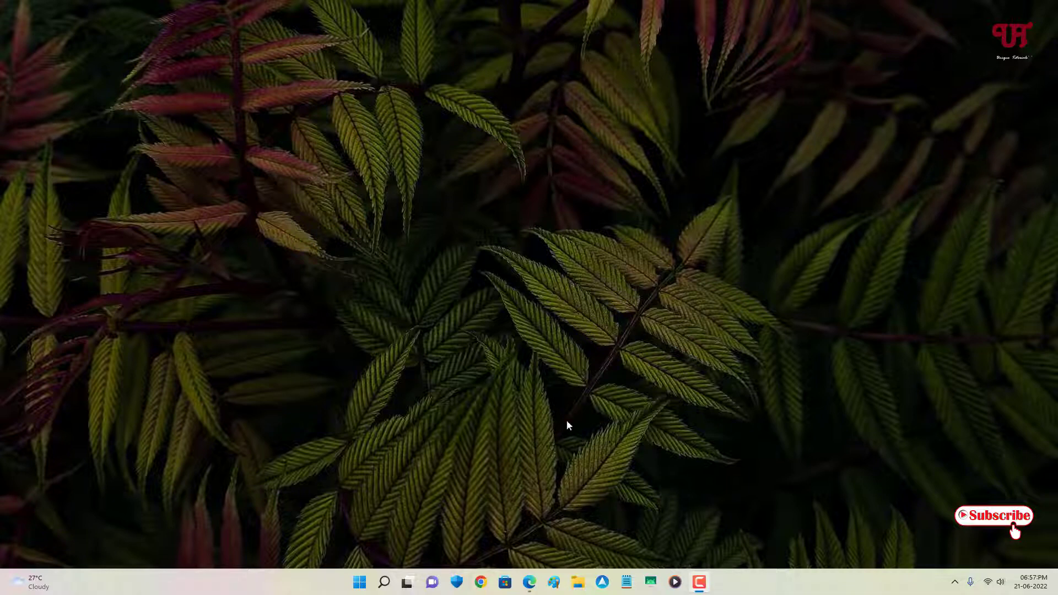
# Step: Open Local Disk (C:) Properties from This PC, showing 63.0 GB used and 206 GB free of 269 GB
pyautogui.click(579, 583)
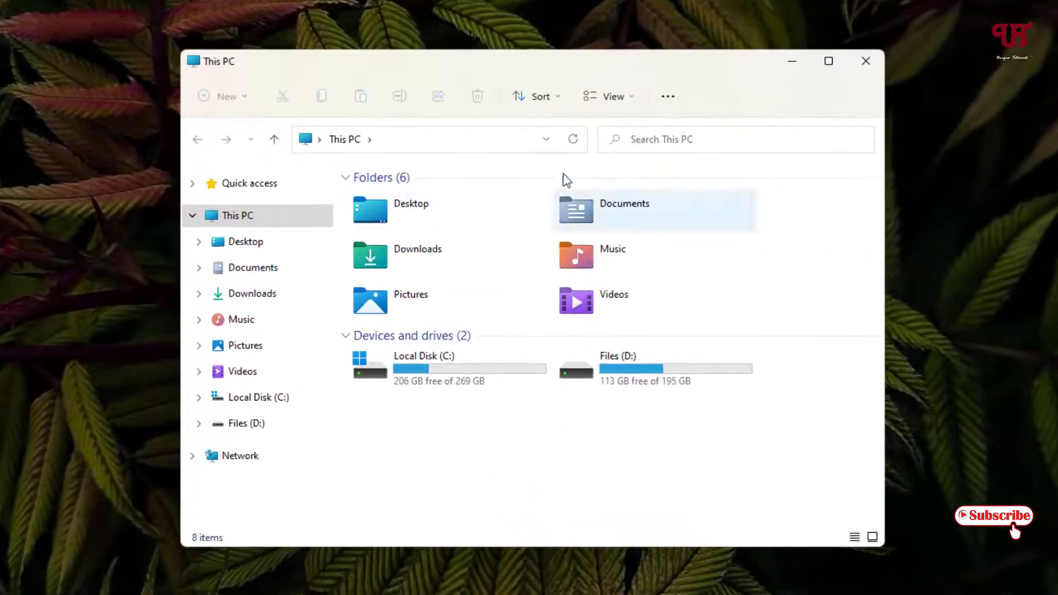
pyautogui.moveTo(519, 64); pyautogui.dragTo(543, 68)
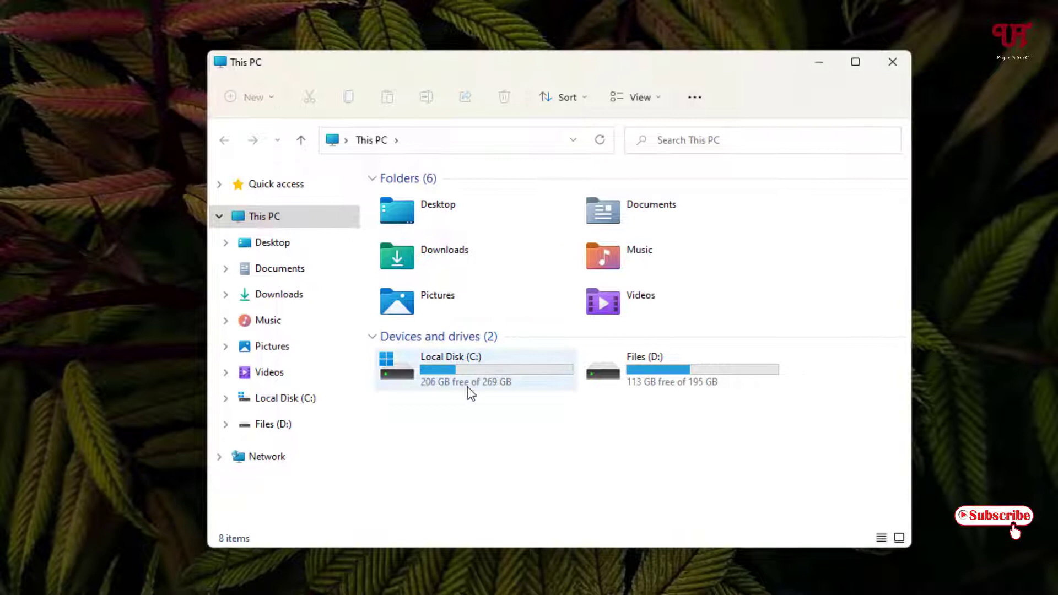
pyautogui.rightClick(451, 371)
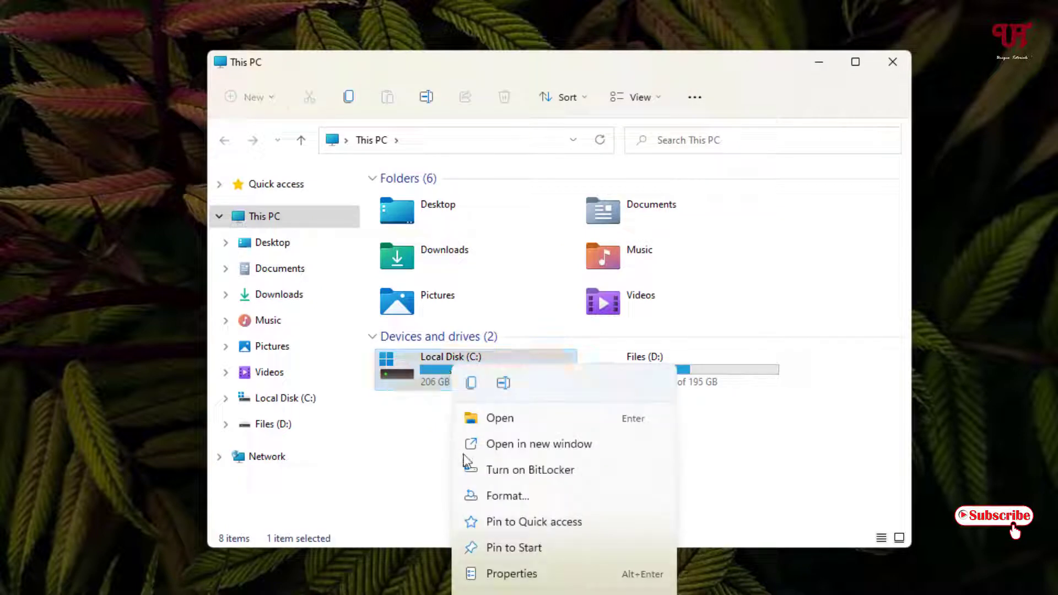
pyautogui.click(565, 579)
pyautogui.moveTo(623, 307); pyautogui.dragTo(656, 154)
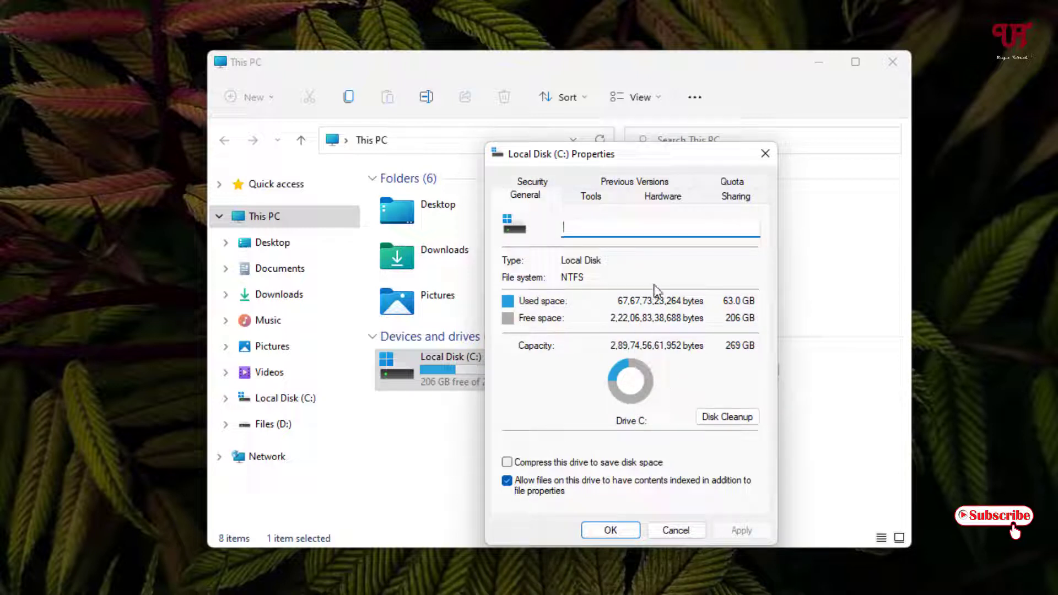
# Step: Review the C: drive's Tools, Hardware, Sharing and Security tabs, then close Properties and This PC
pyautogui.click(608, 202)
pyautogui.click(656, 198)
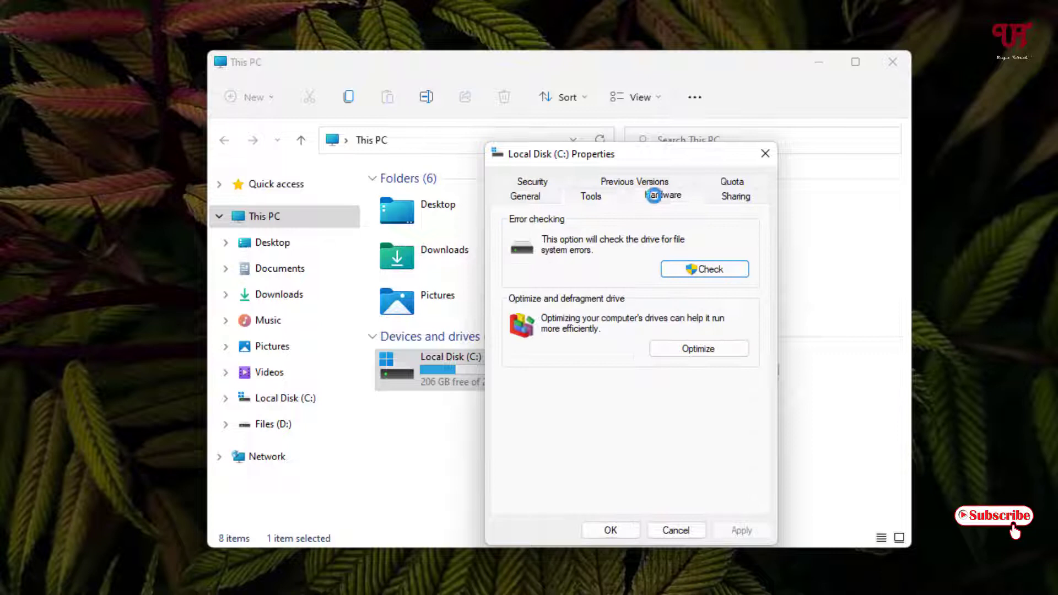
pyautogui.click(725, 200)
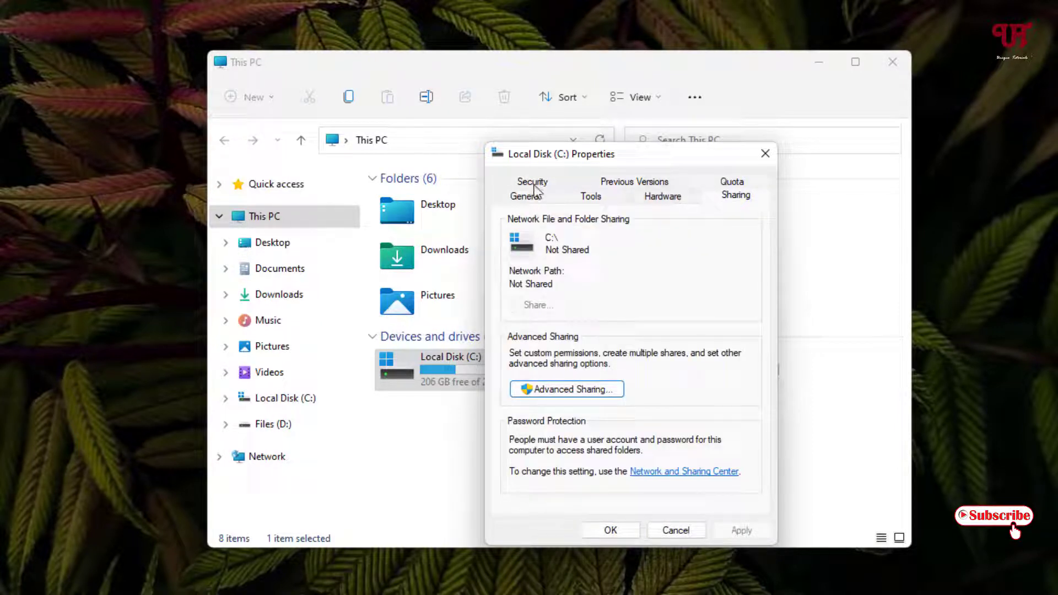
pyautogui.click(533, 183)
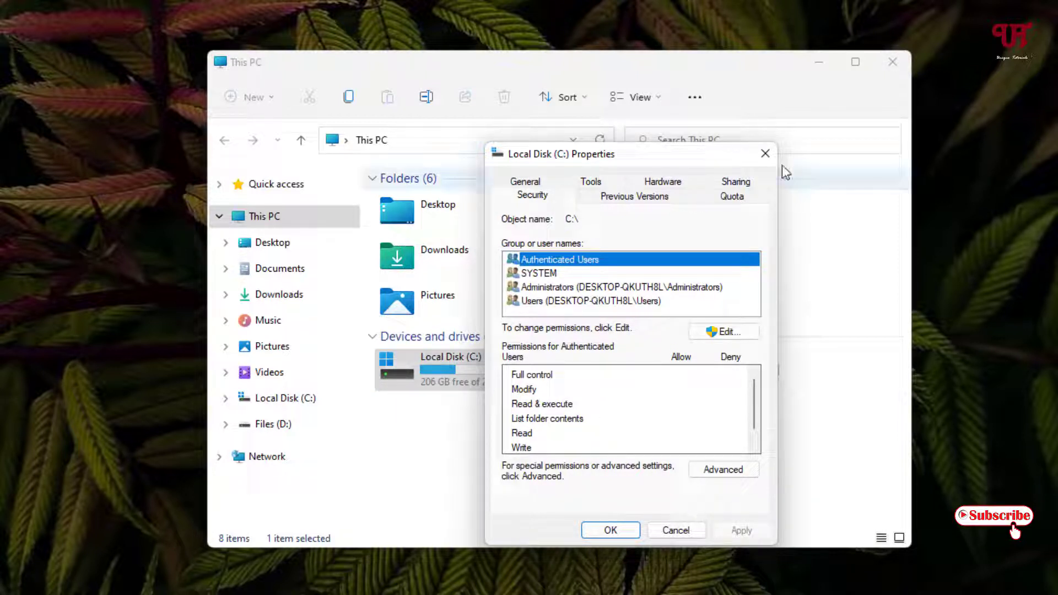
pyautogui.click(765, 153)
pyautogui.click(893, 62)
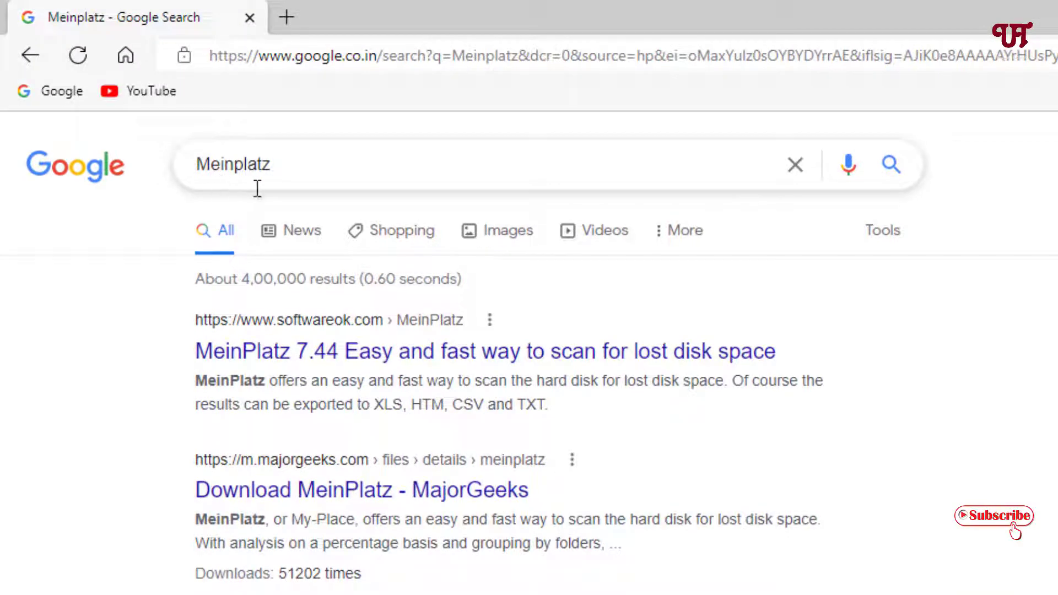
# Step: Download MeinPlatz_Portable_x64.zip from the SoftwareOK MeinPlatz page and show it in its folder
pyautogui.click(327, 368)
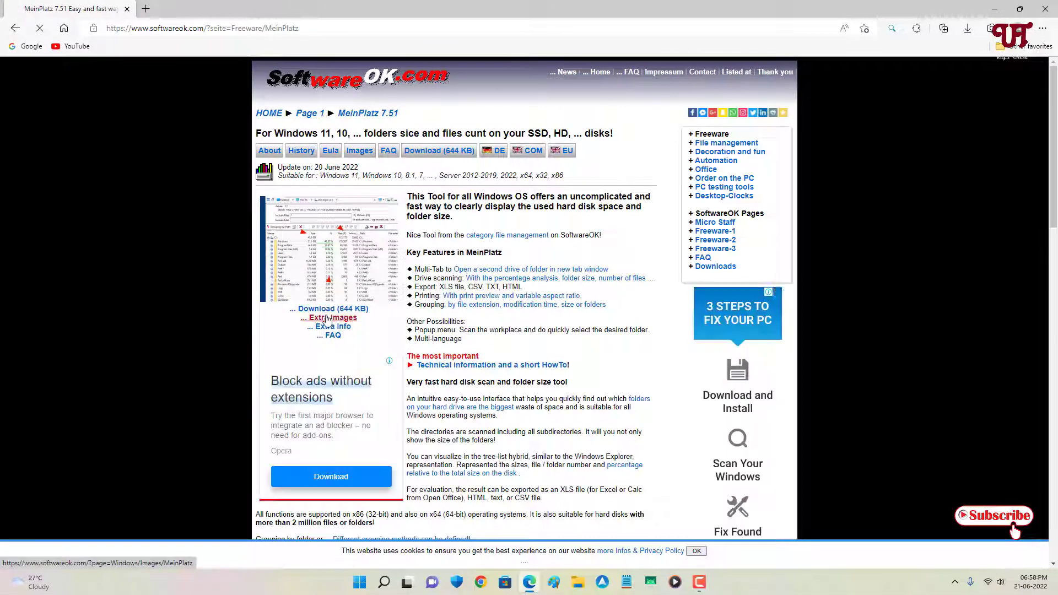
pyautogui.click(327, 310)
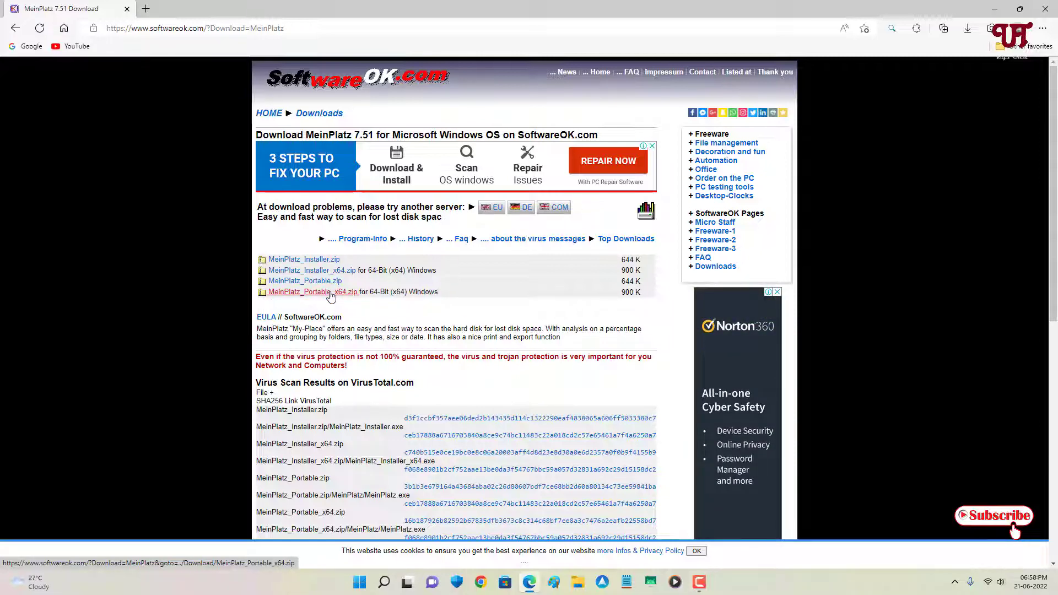
pyautogui.click(333, 297)
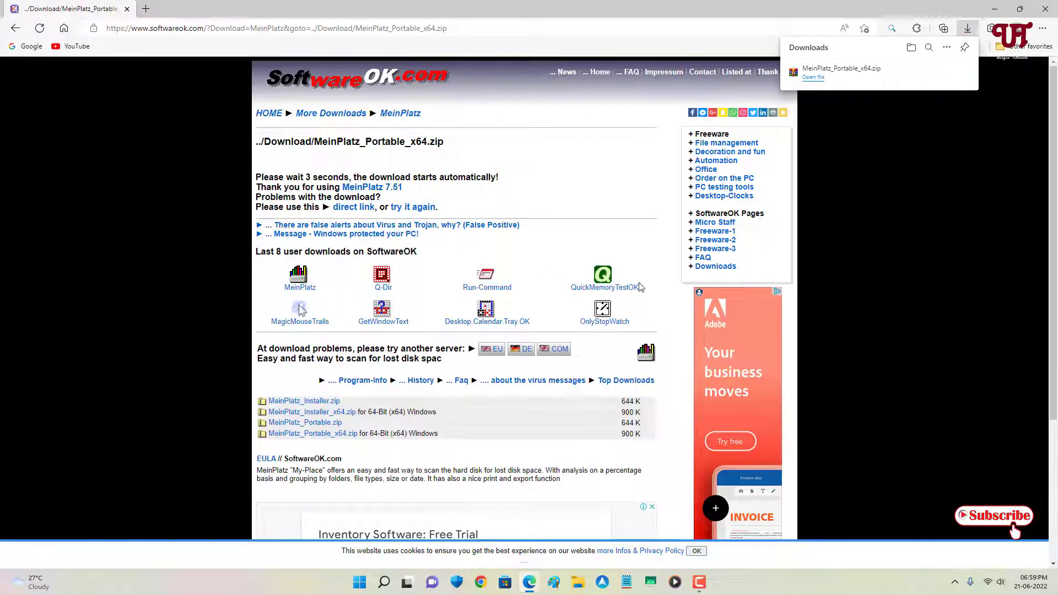
pyautogui.click(930, 75)
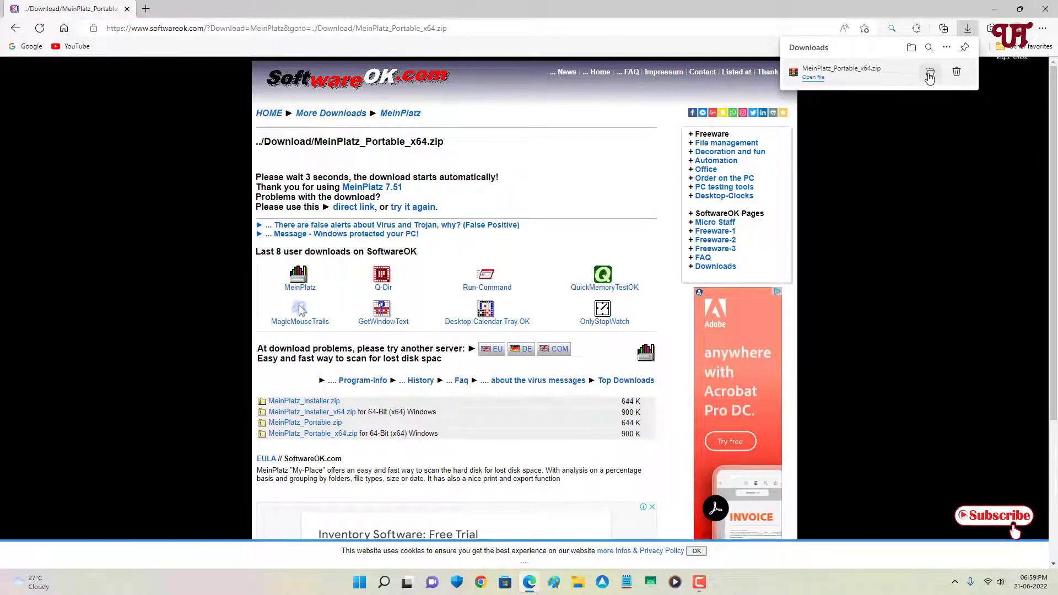
# Step: Close Edge and extract the zip with WinRAR into a MeinPlatz_Portable_x64 folder in Downloads
pyautogui.click(1050, 15)
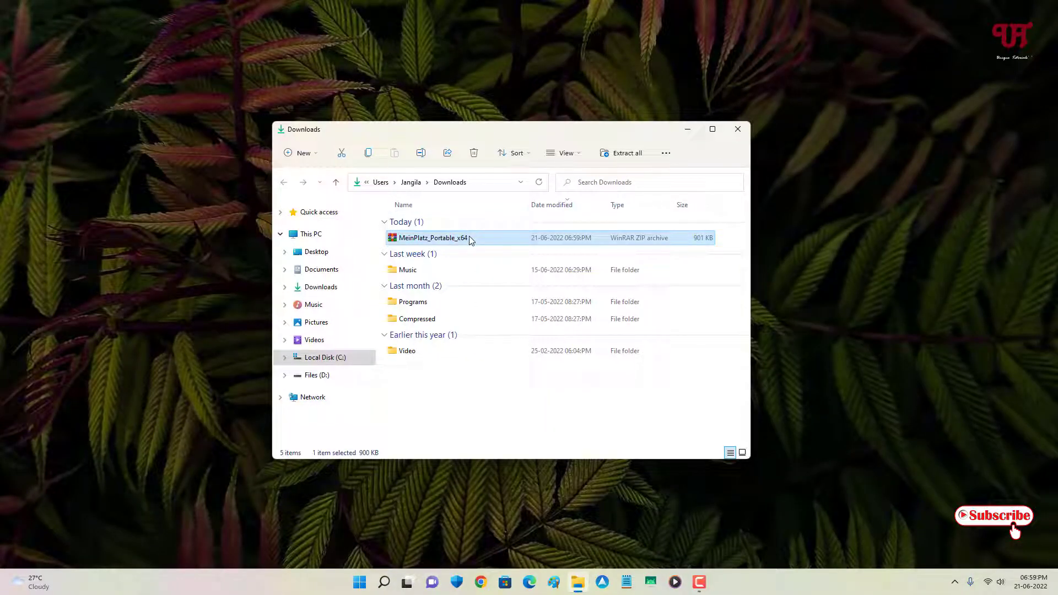
pyautogui.doubleClick(470, 239)
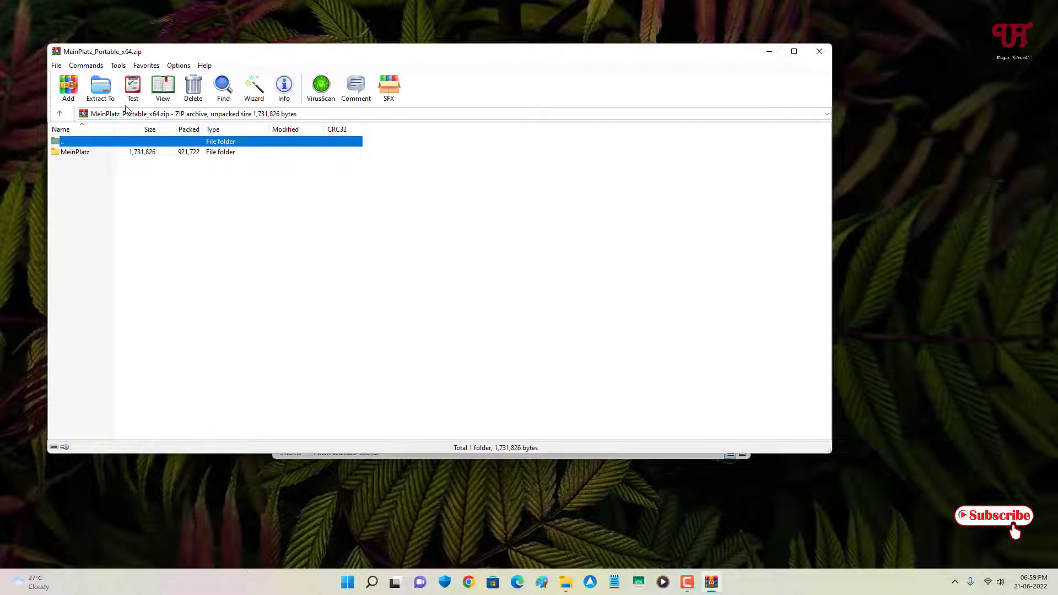
pyautogui.click(101, 100)
pyautogui.click(471, 366)
pyautogui.click(819, 51)
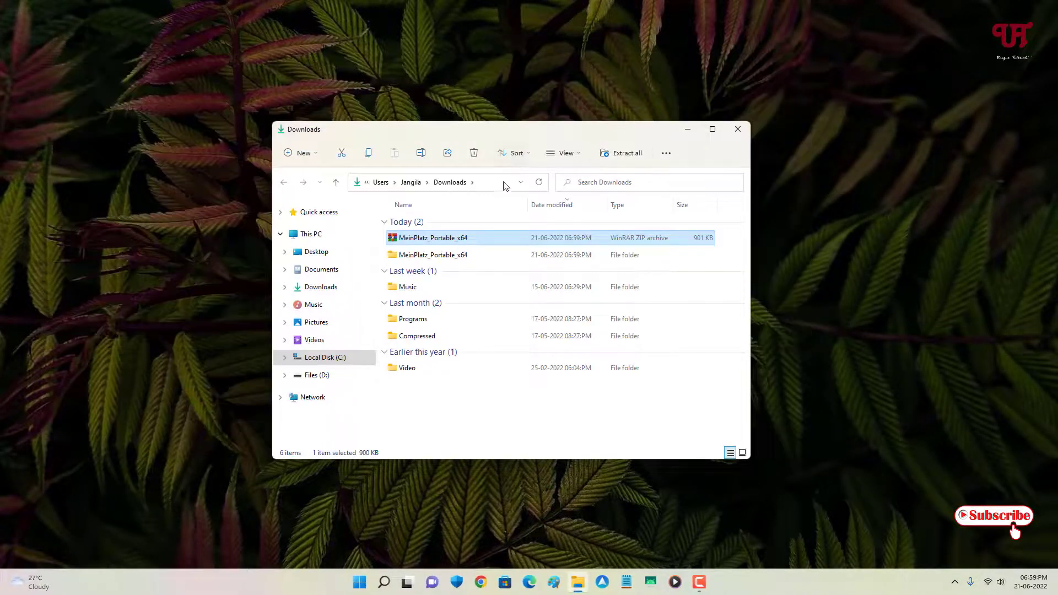
# Step: Launch MeinPlatz.exe from MeinPlatz_Portable_x64\MeinPlatz, accept the licence agreement, and minimize Explorer
pyautogui.doubleClick(437, 256)
pyautogui.doubleClick(428, 226)
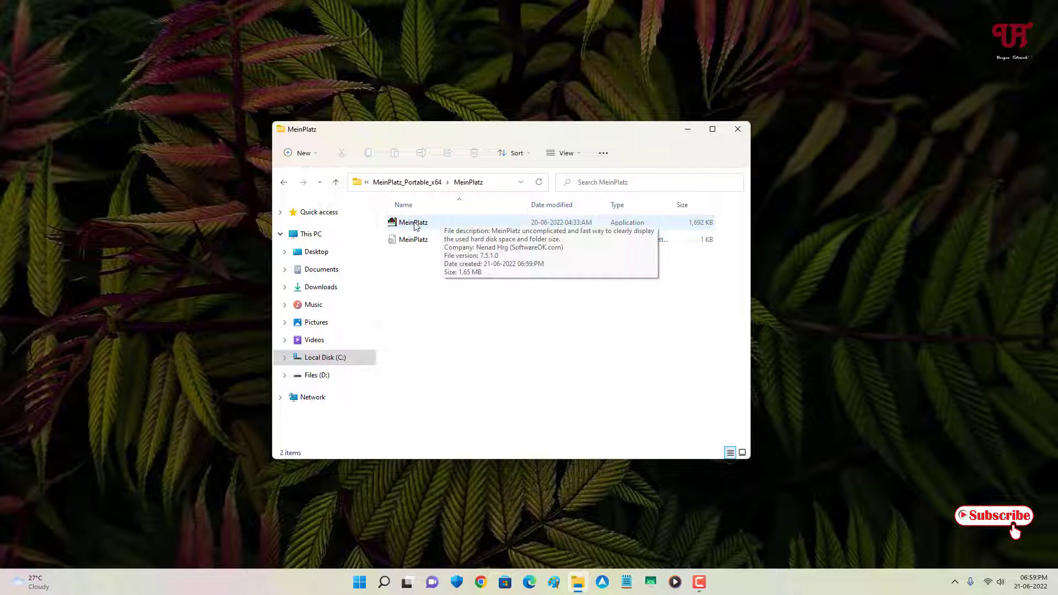
pyautogui.doubleClick(416, 226)
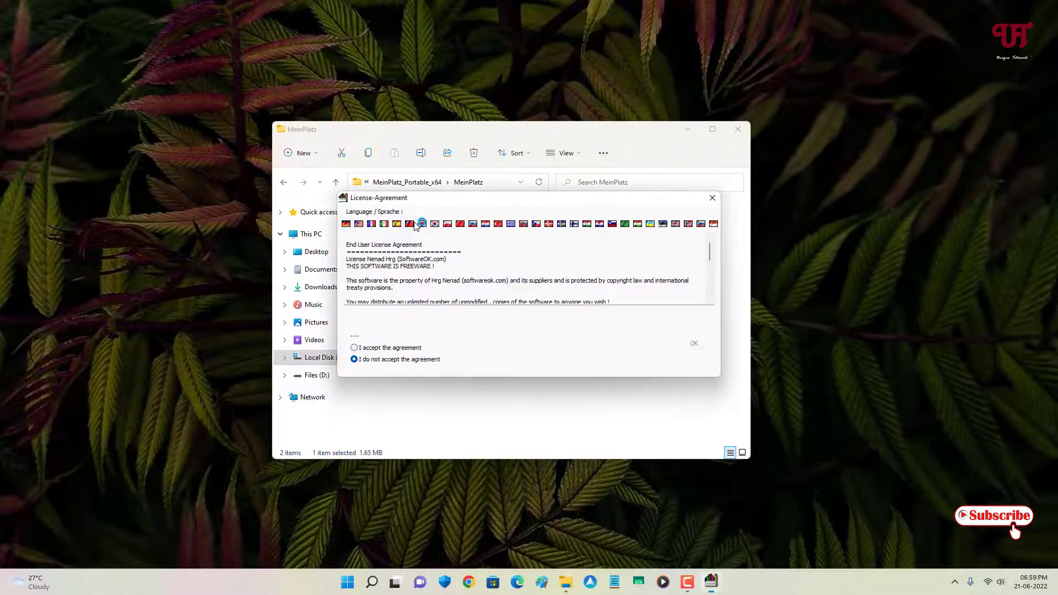
pyautogui.click(378, 350)
pyautogui.click(693, 344)
pyautogui.click(688, 131)
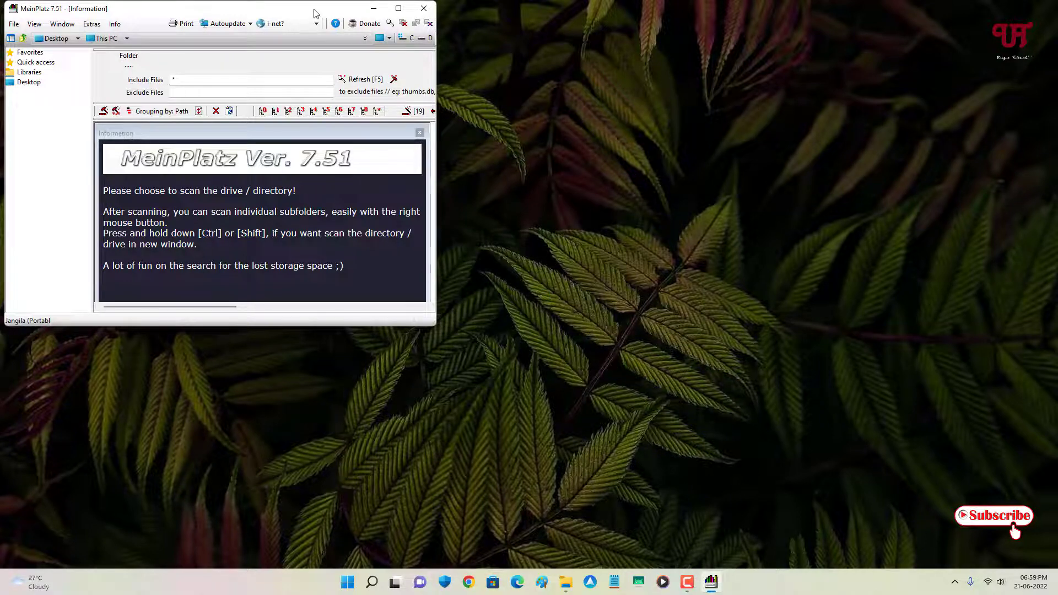
# Step: Centre the MeinPlatz window and expand the This PC dropdown to Local Disk (C:)
pyautogui.moveTo(316, 13); pyautogui.dragTo(687, 112)
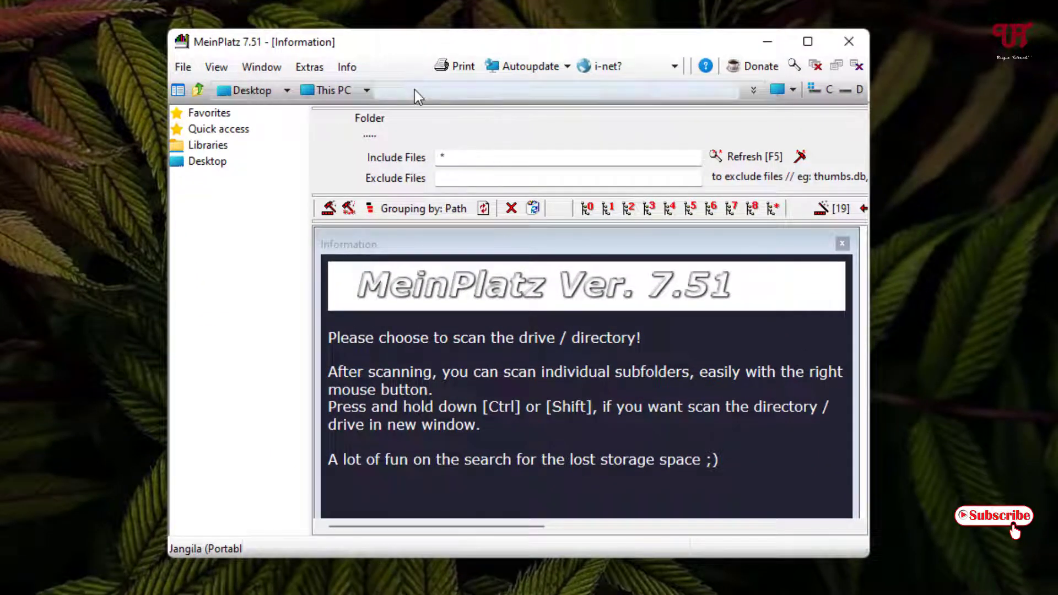
pyautogui.click(367, 91)
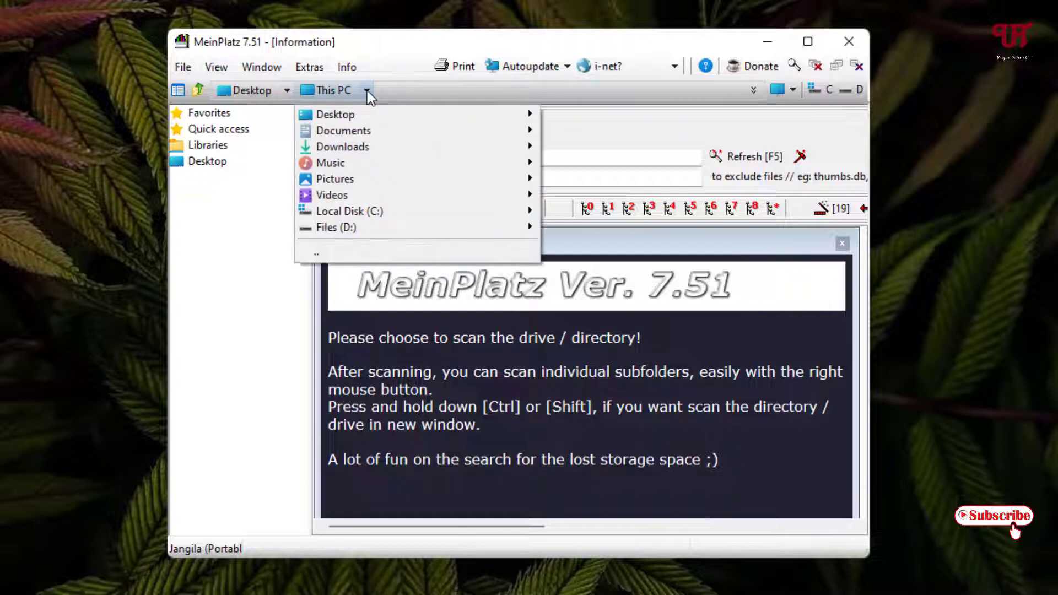
pyautogui.moveTo(374, 213)
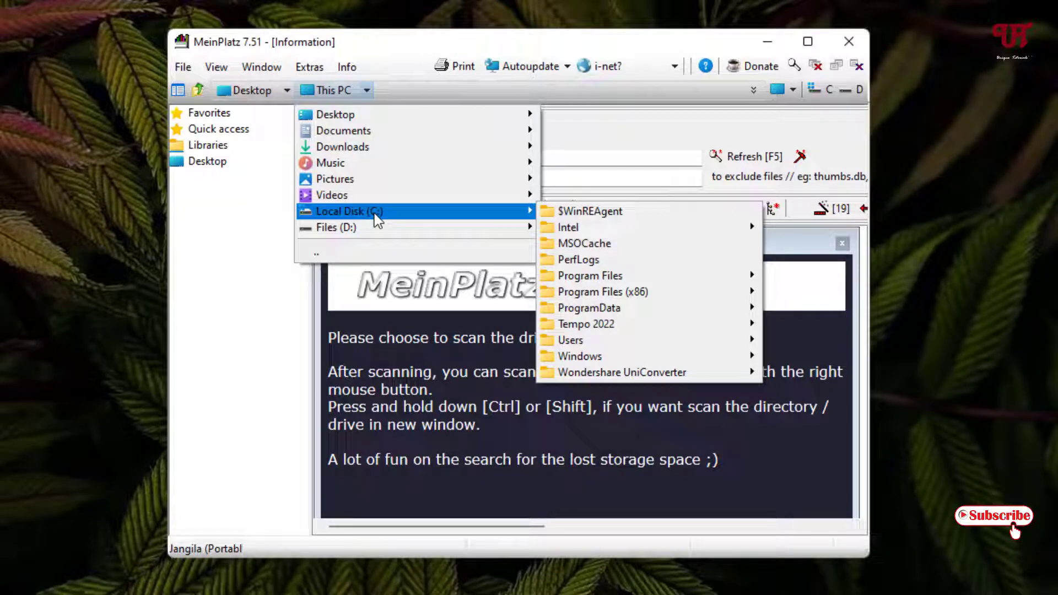
# Step: Scan Local Disk (C:), totalling 56.9 GB in 363,851 files and 88,574 folders
pyautogui.click(376, 215)
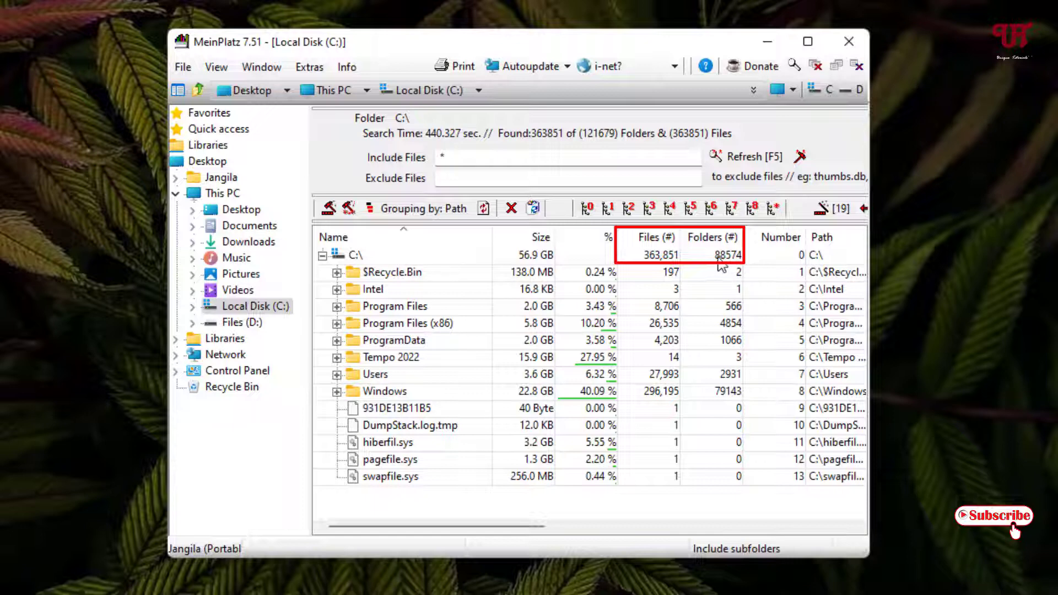
pyautogui.click(480, 90)
pyautogui.click(480, 90)
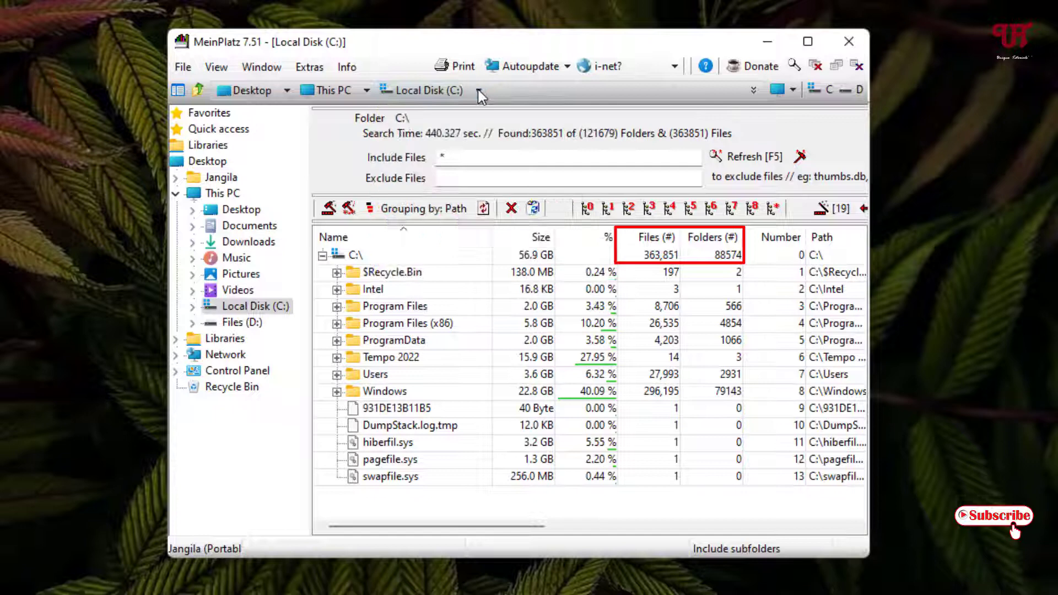
pyautogui.click(366, 90)
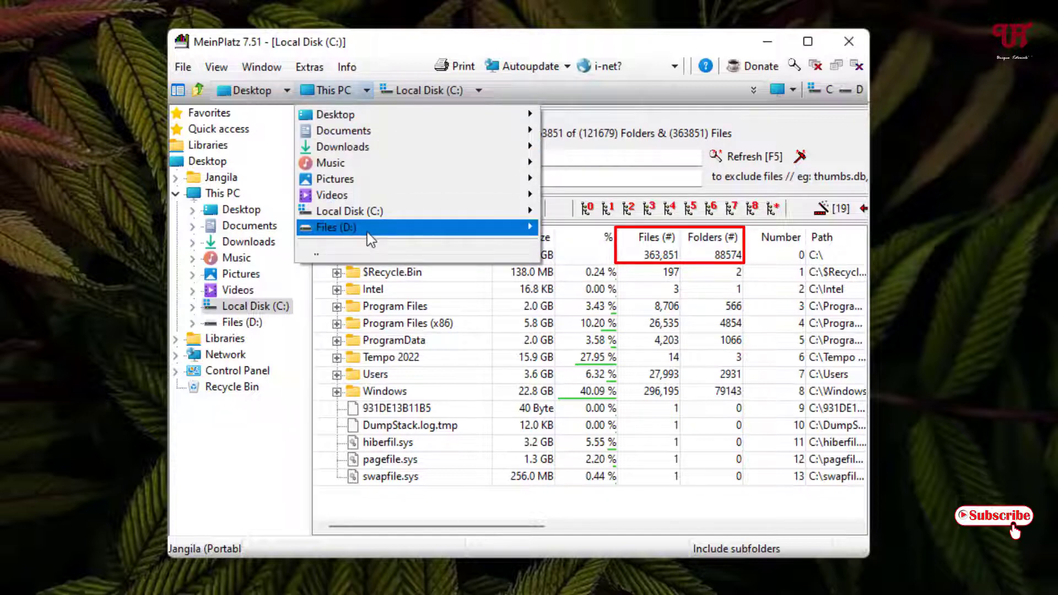
pyautogui.moveTo(368, 233)
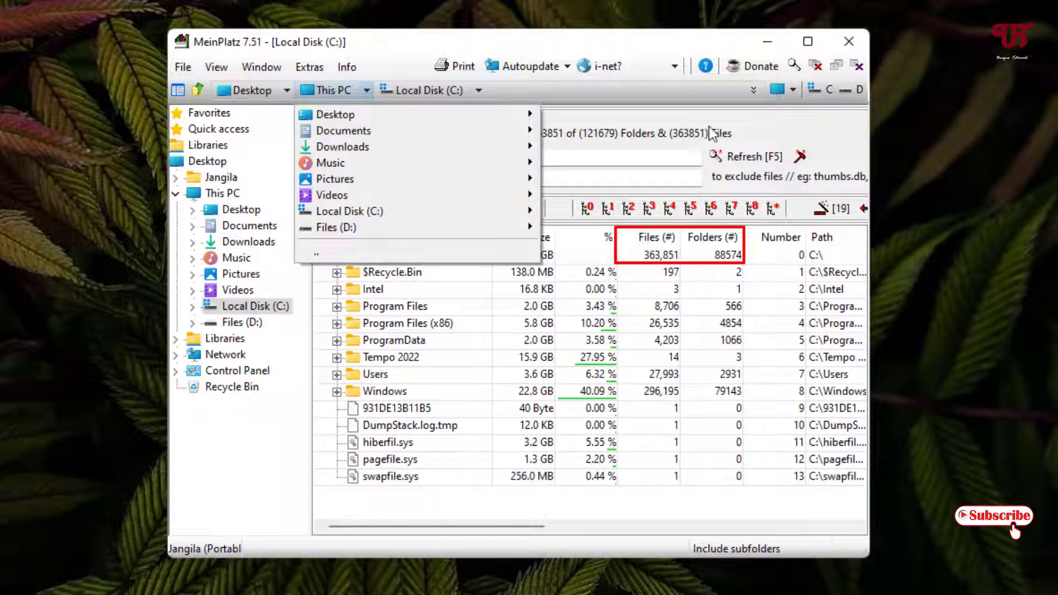
pyautogui.click(745, 118)
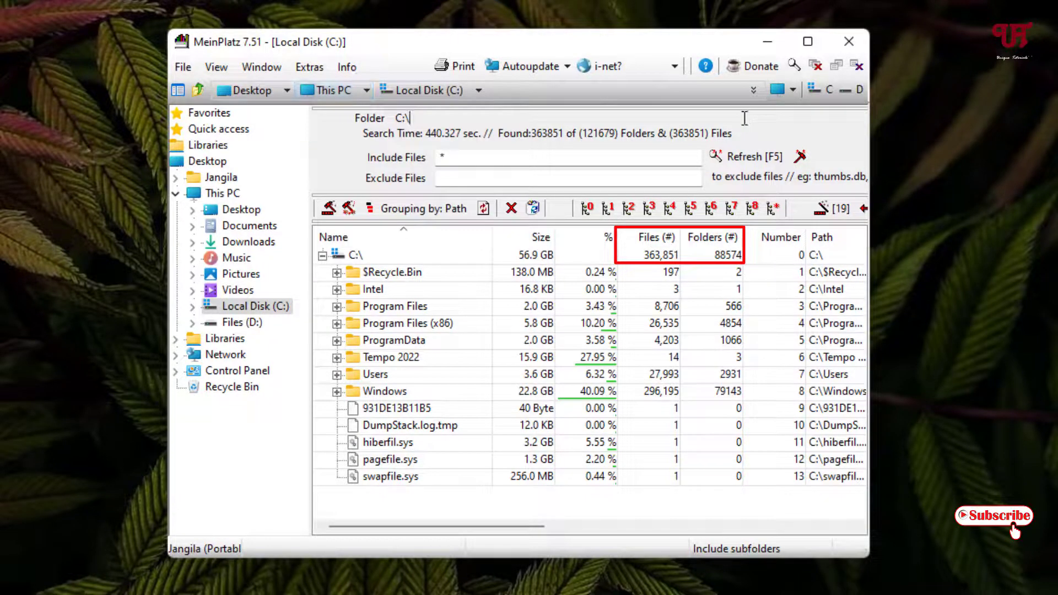
# Step: Close the MeinPlatz window
pyautogui.click(853, 39)
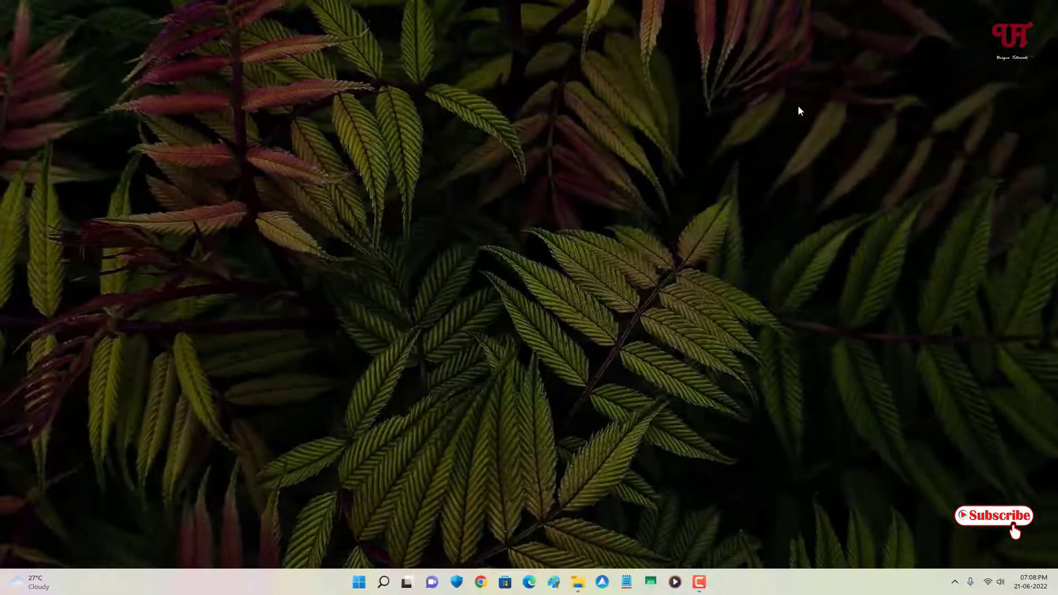